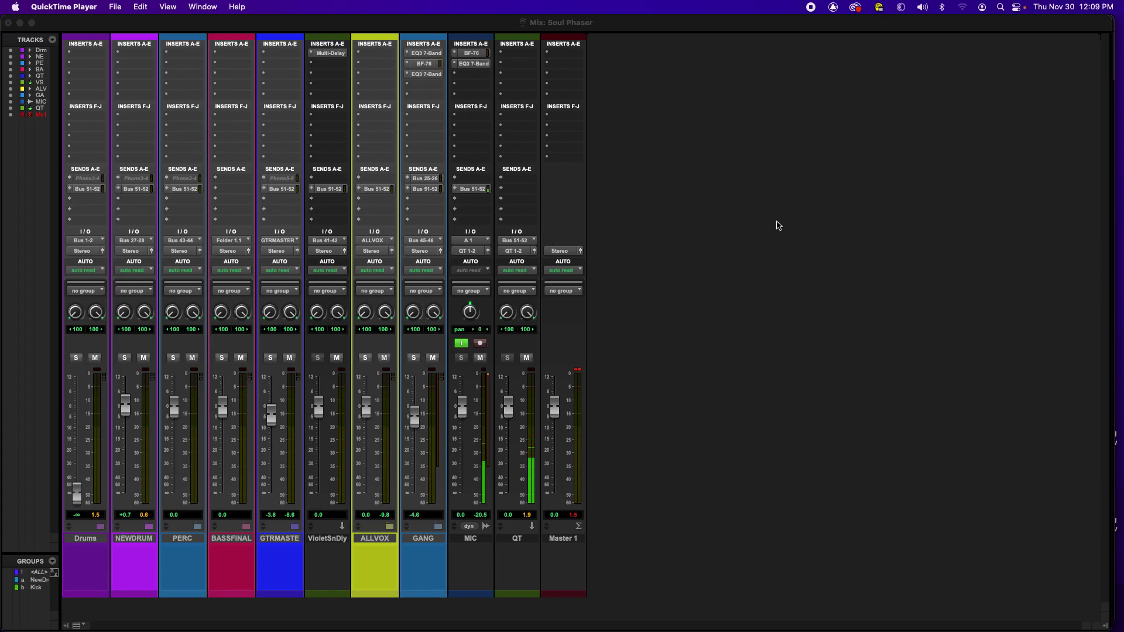
Step: Switch from QuickTime Player back to the Soul Phaser session's Mix window
click(356, 36)
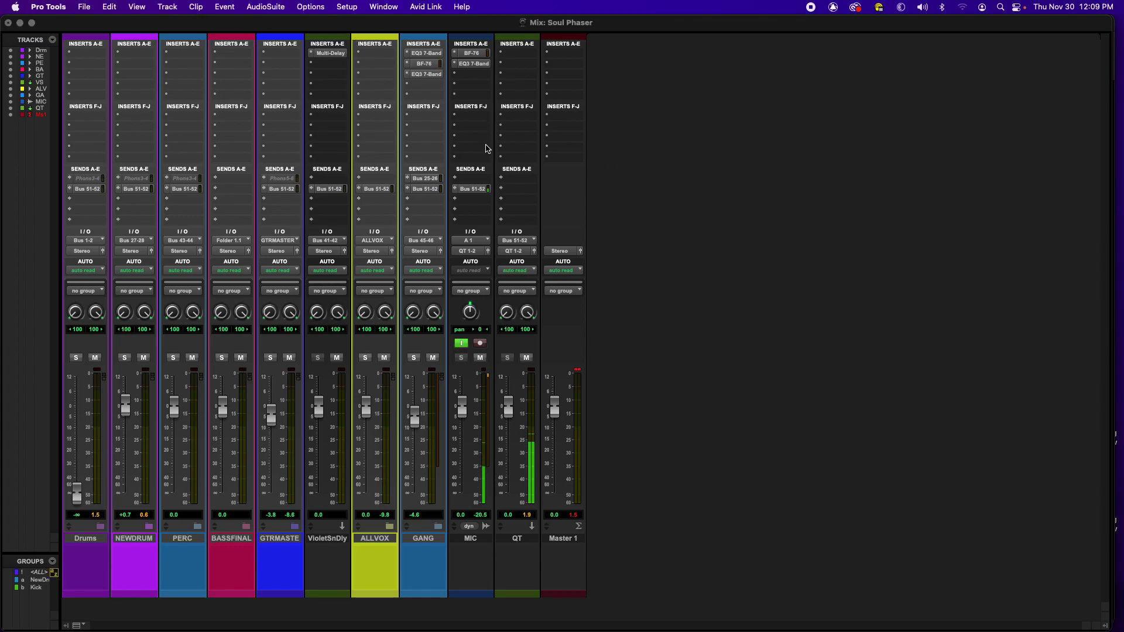
Step: Select the MIC track, which takes input A 1 and outputs to QT 1-2
click(483, 539)
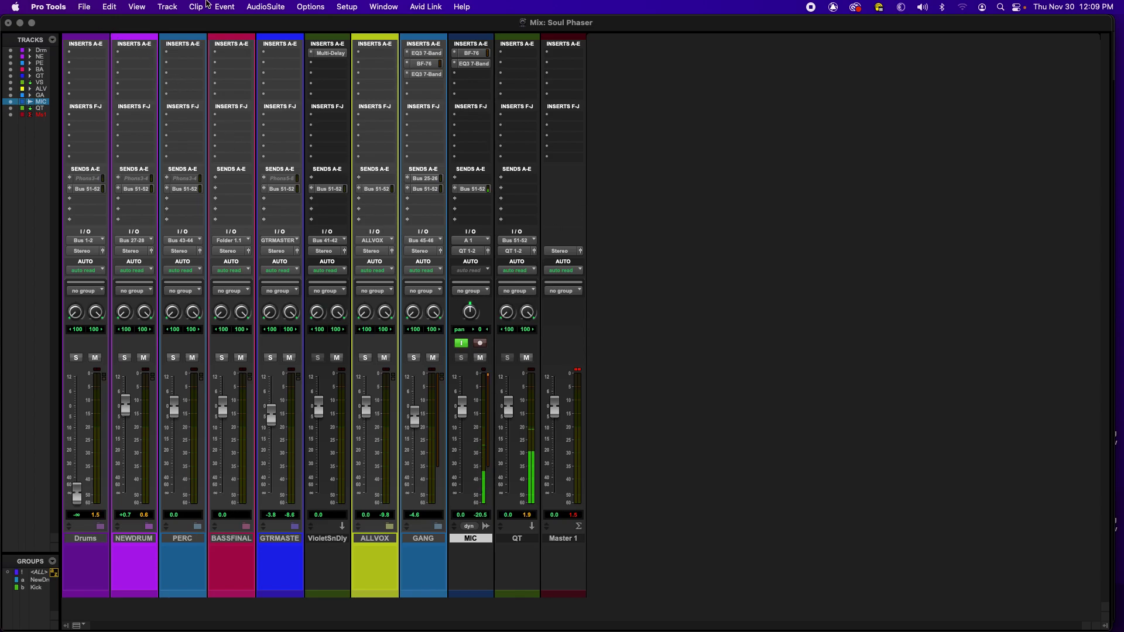
Step: In I/O Setup's Aux I/O list, keep Audio Bridge 2-B enabled as the QT output, then confirm both dialogs
click(347, 7)
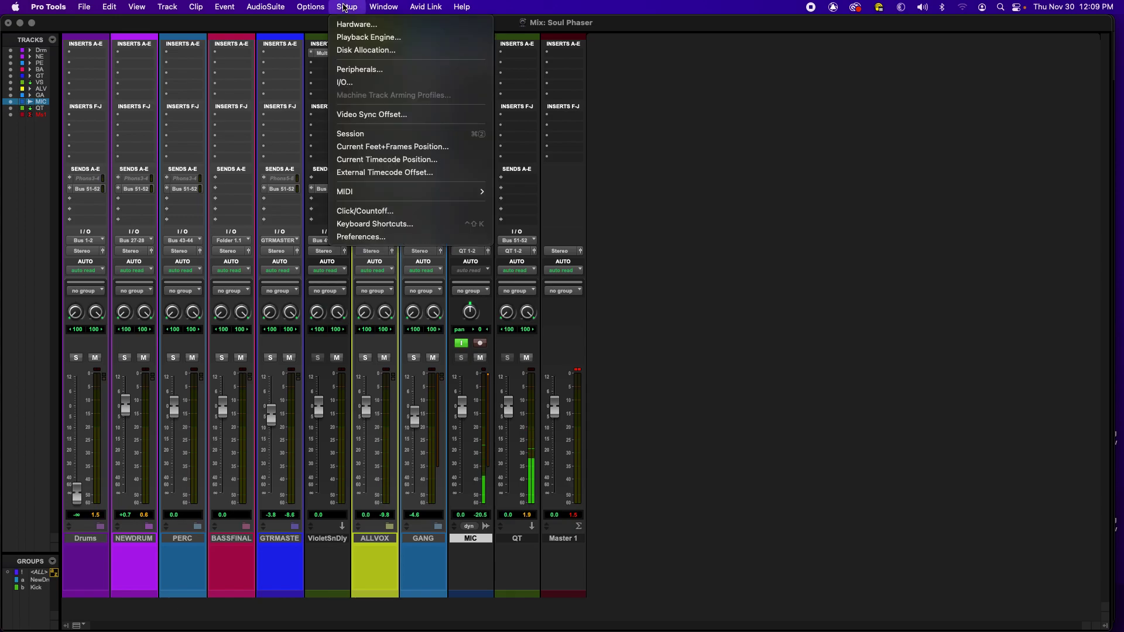
click(345, 82)
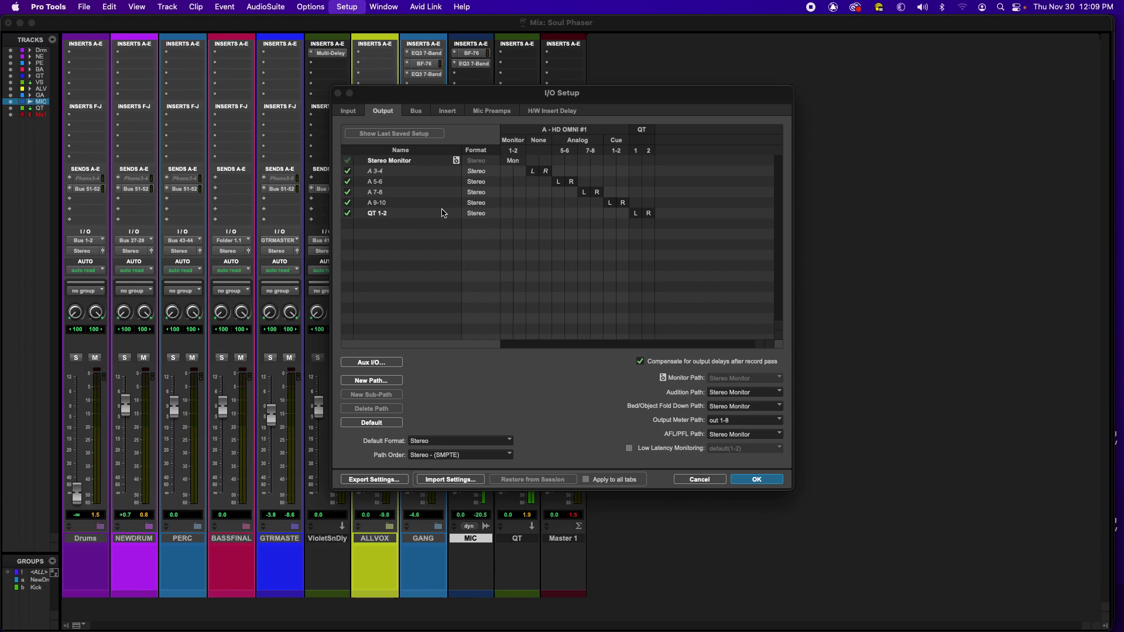
click(390, 364)
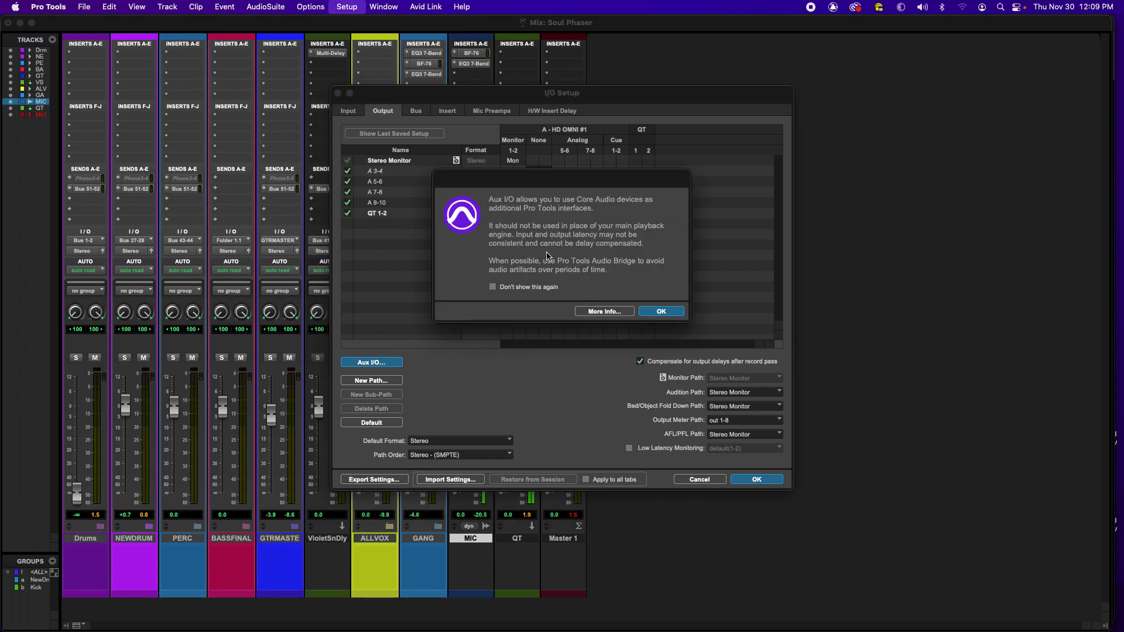
click(669, 314)
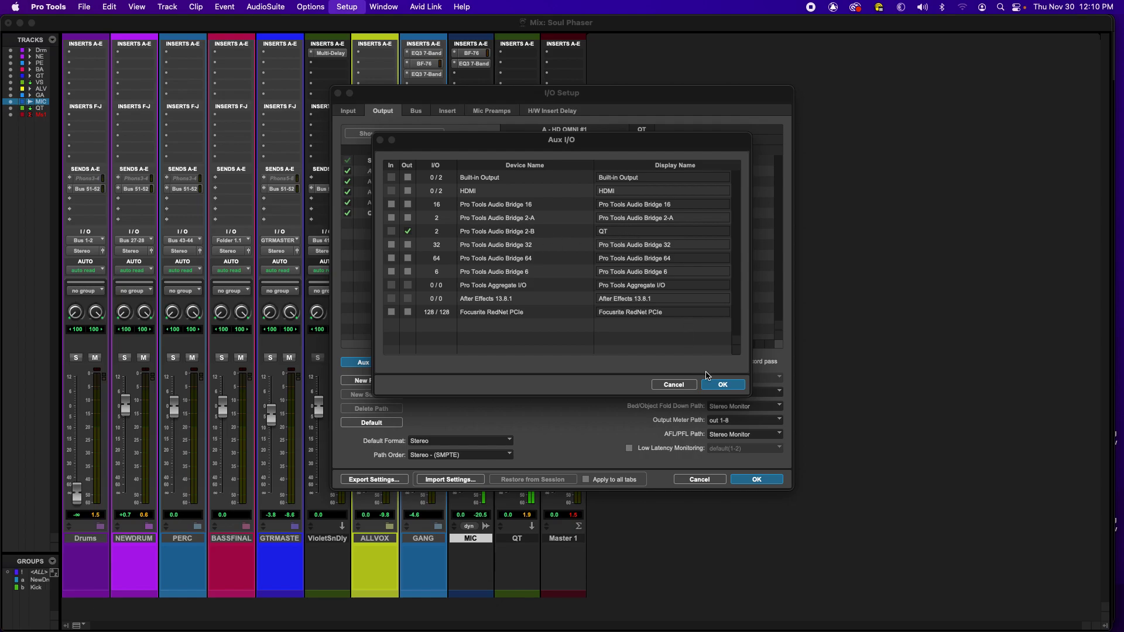
click(718, 384)
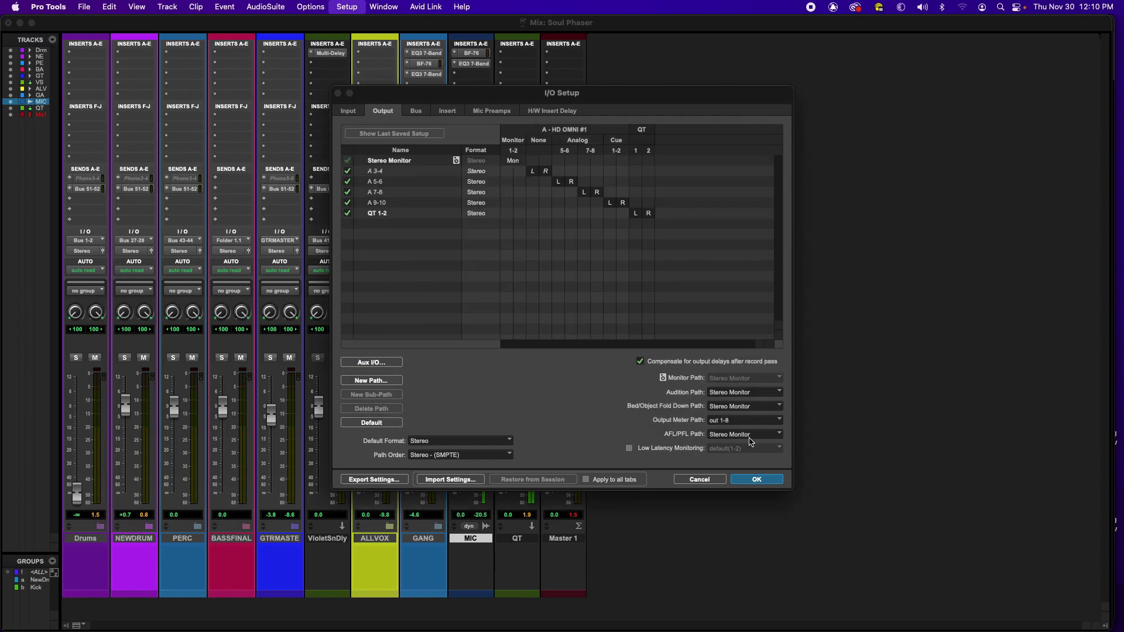
click(757, 480)
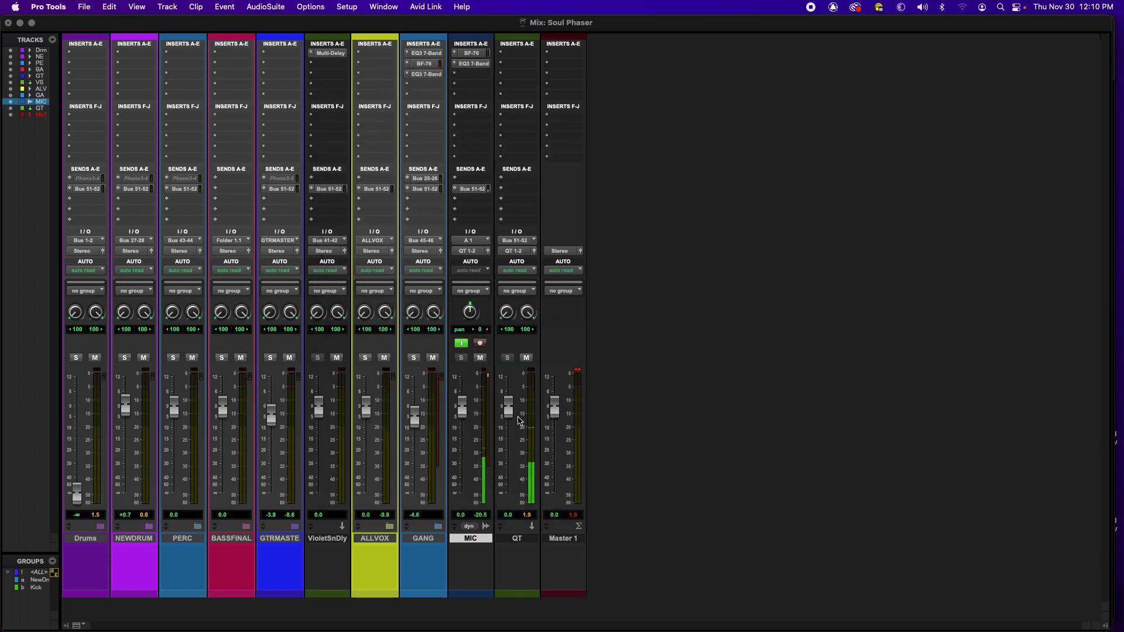
click(891, 615)
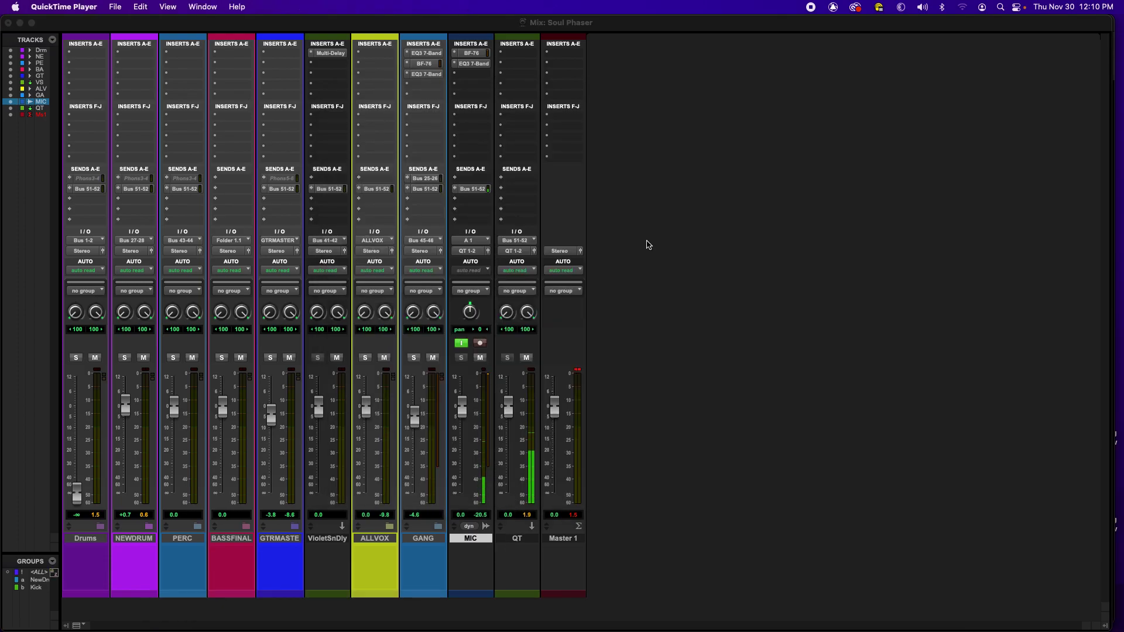
key(ctrl+super+n)
click(503, 568)
click(520, 252)
mouse_move(527, 267)
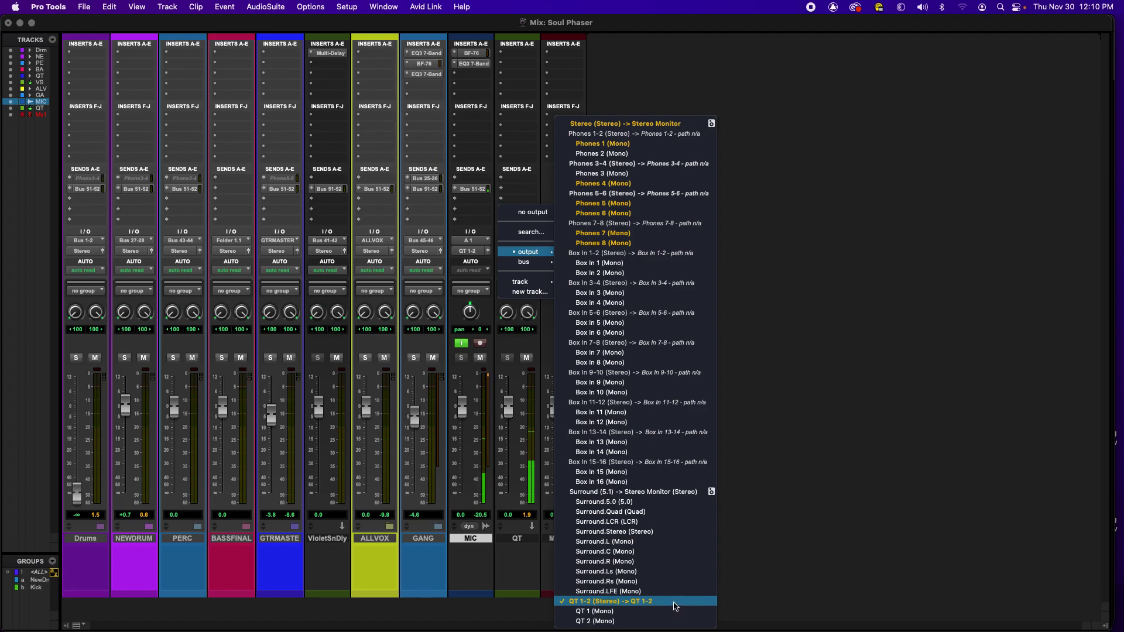
click(702, 256)
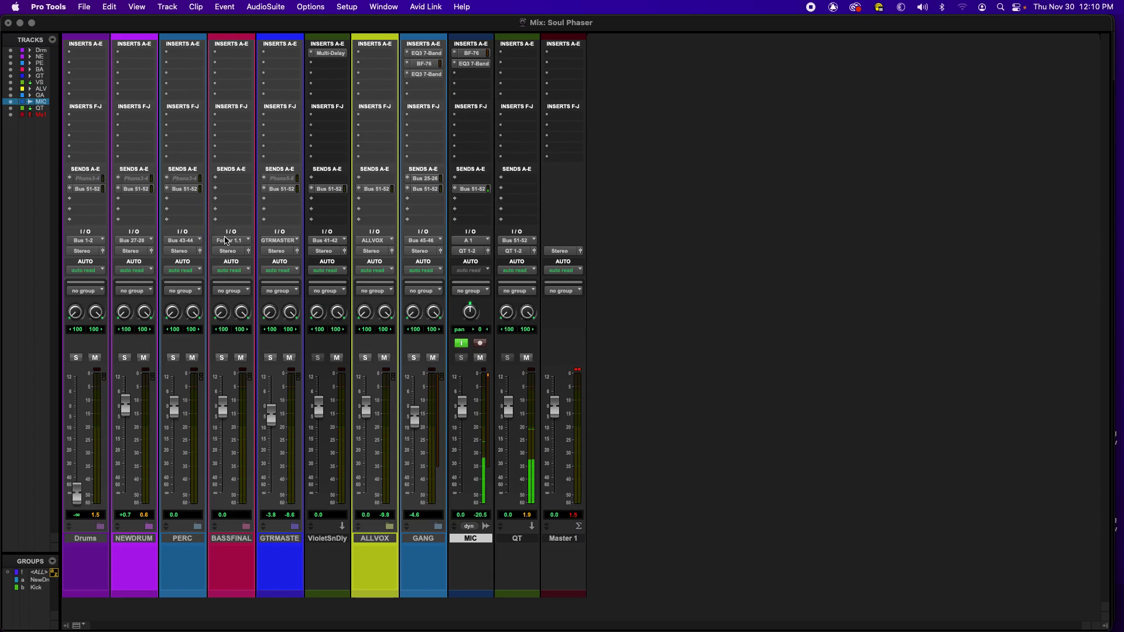
Step: Expand the BASSFINAL folder and check that the QT track's input stays on Bus 51-52
click(246, 527)
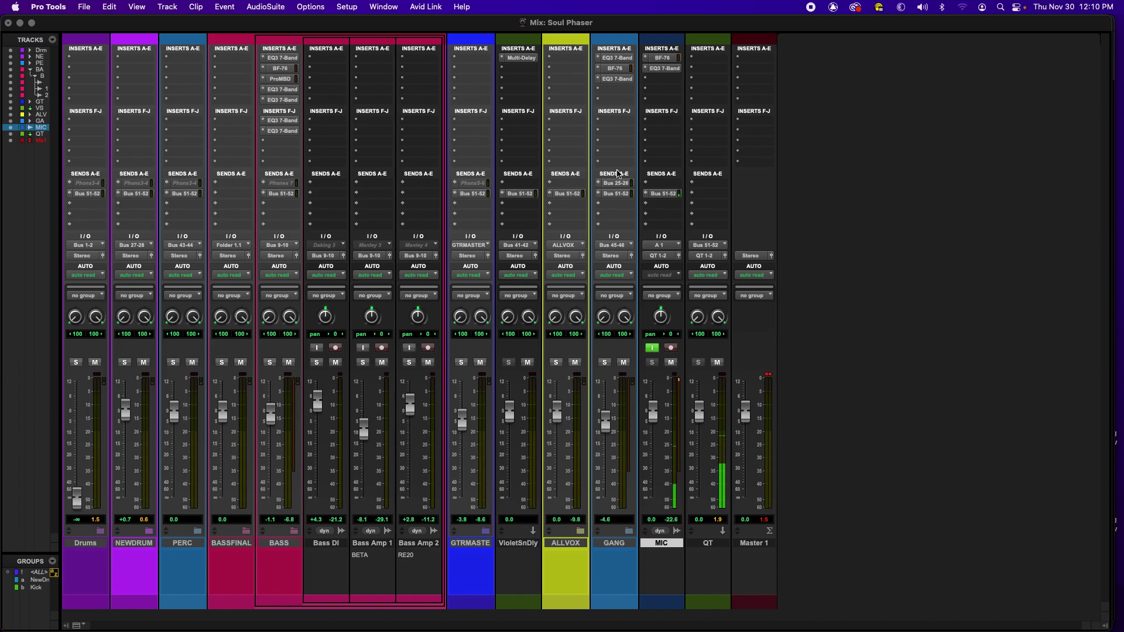
click(710, 245)
mouse_move(714, 248)
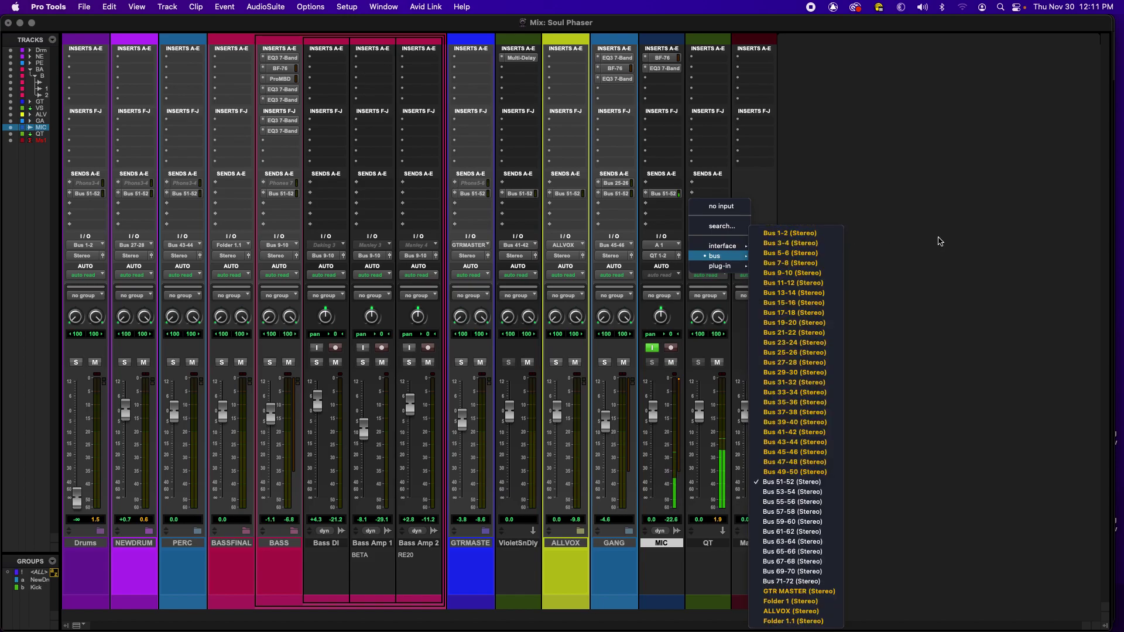
click(603, 230)
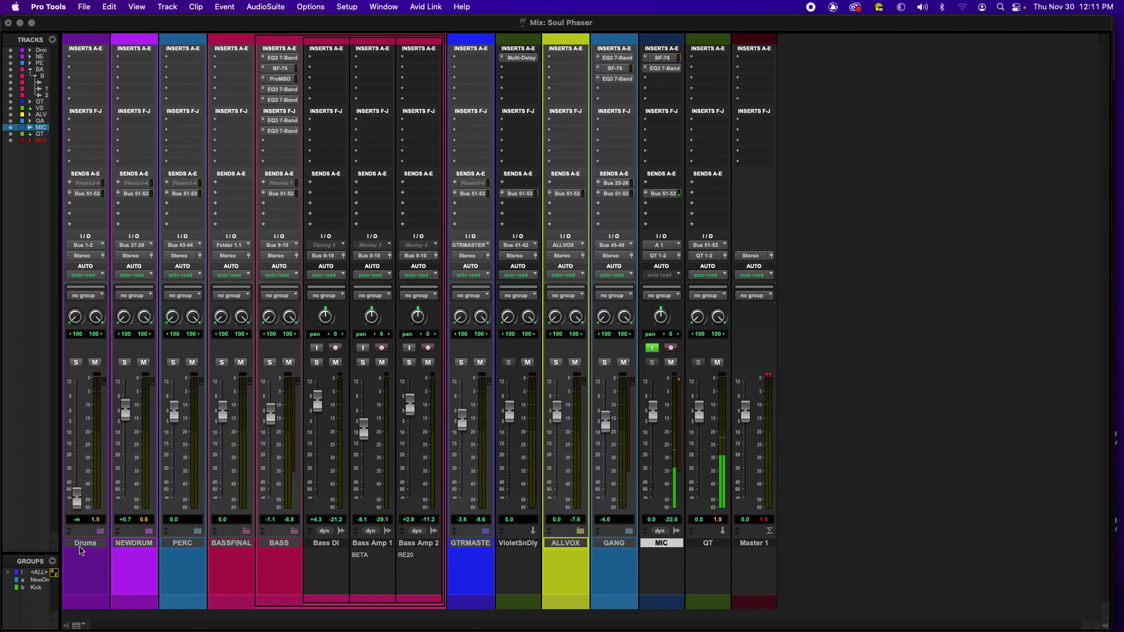
Step: Select GANG and VioletSnDly, expand and collapse GTRMASTER, then open MIC's Bus 51-52 send (level 0.0)
click(603, 544)
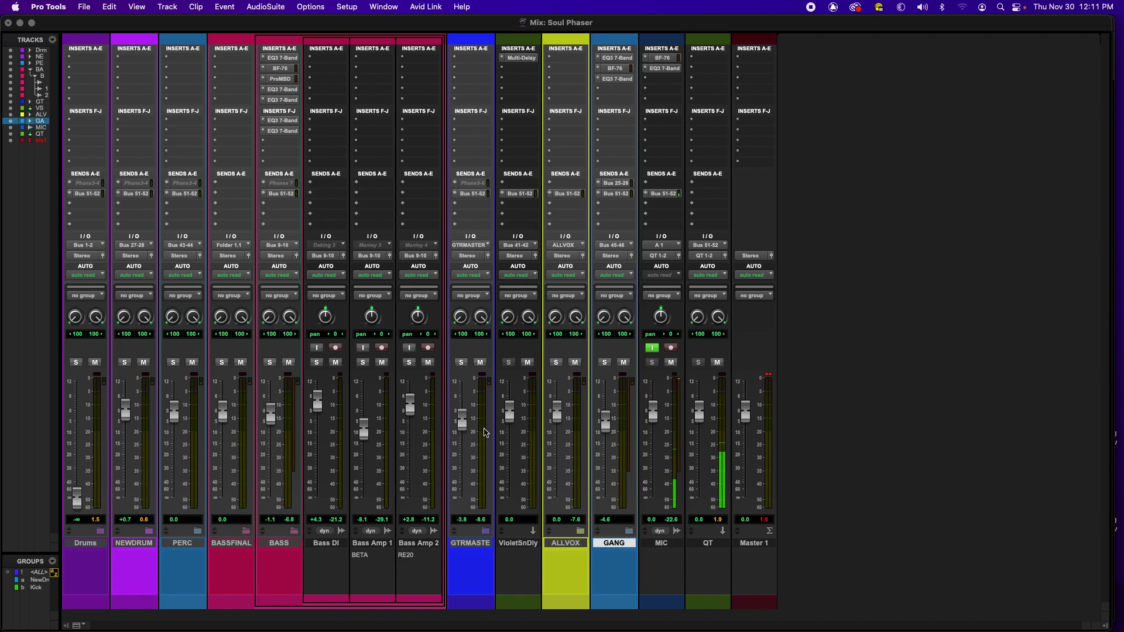
click(513, 543)
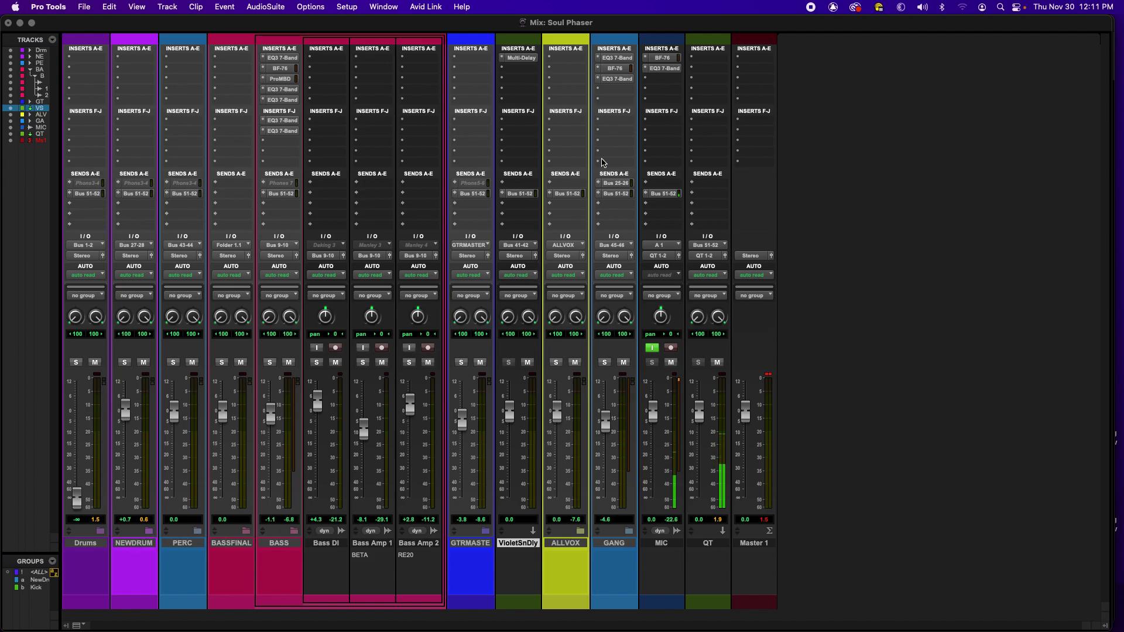
click(485, 531)
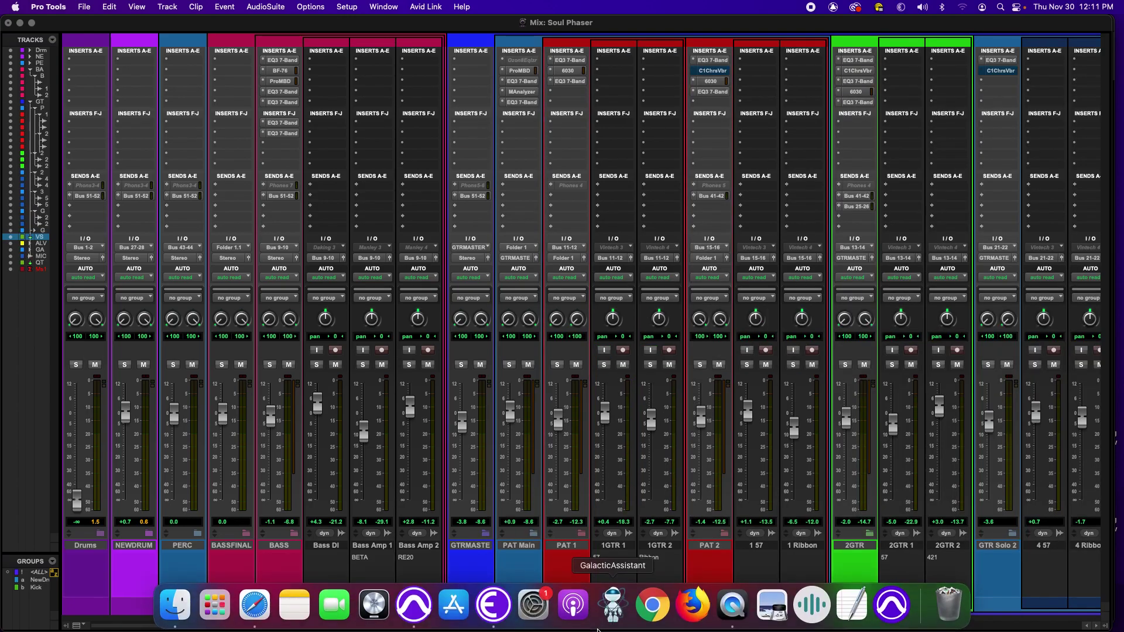
drag(586, 628, 660, 631)
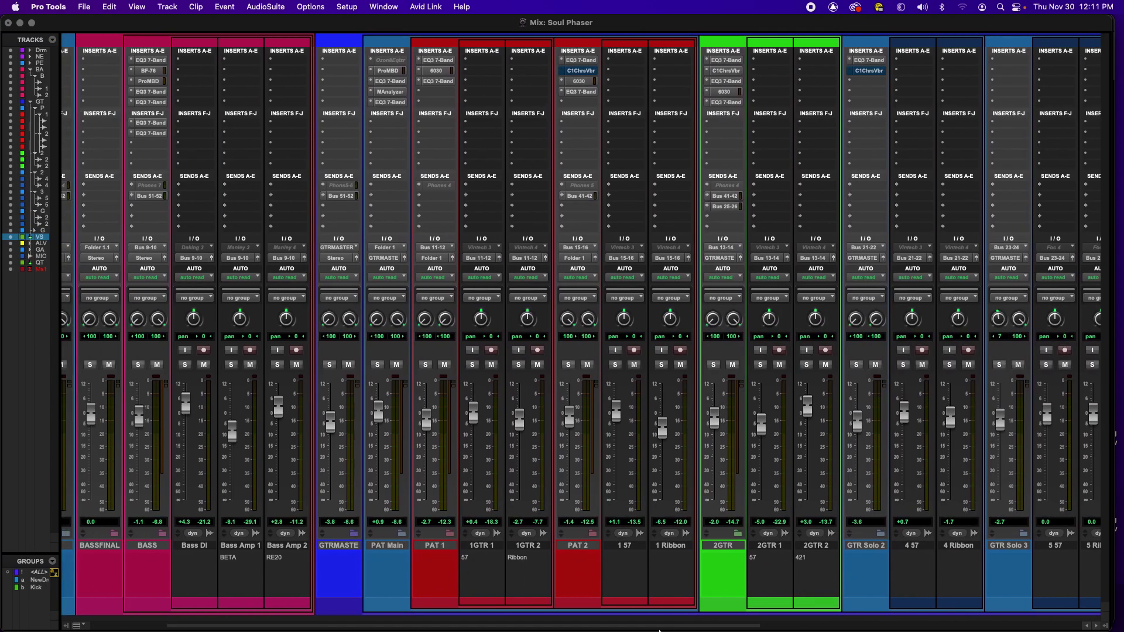
click(354, 533)
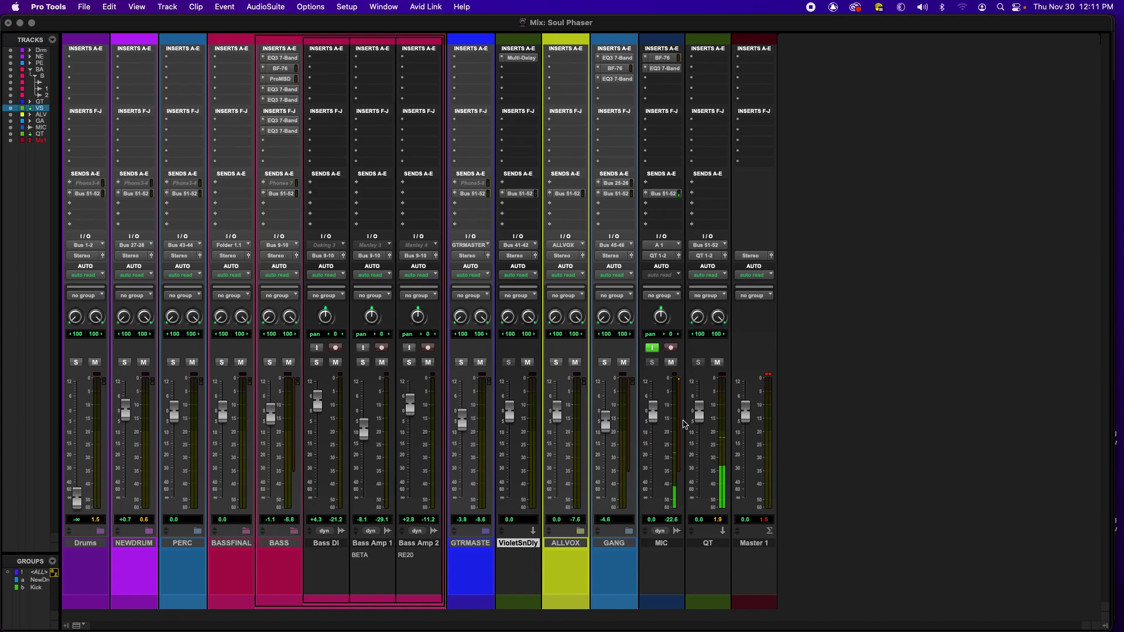
click(665, 194)
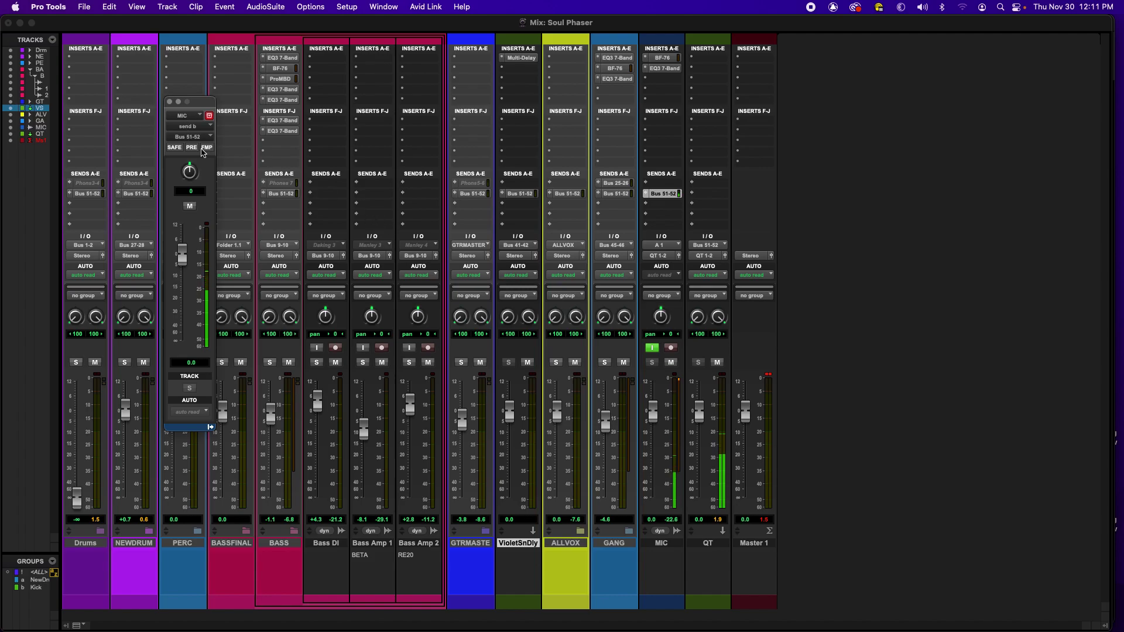
Step: Close the MIC send window, view its BF-76 and EQ3 7-Band inserts, then close the plug-in
click(170, 102)
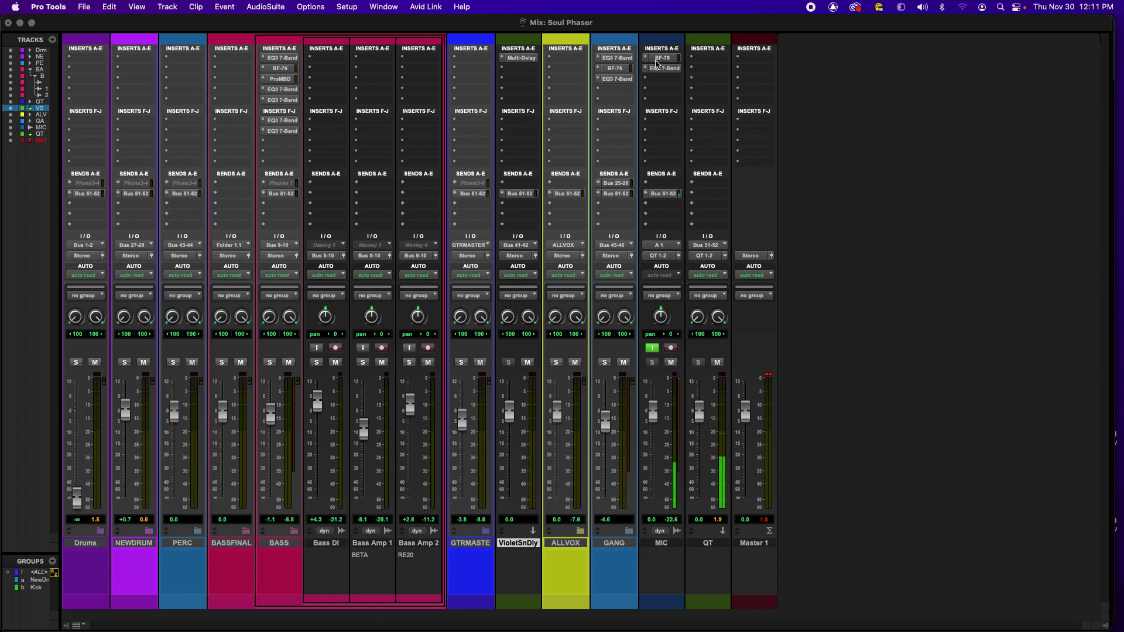
click(660, 58)
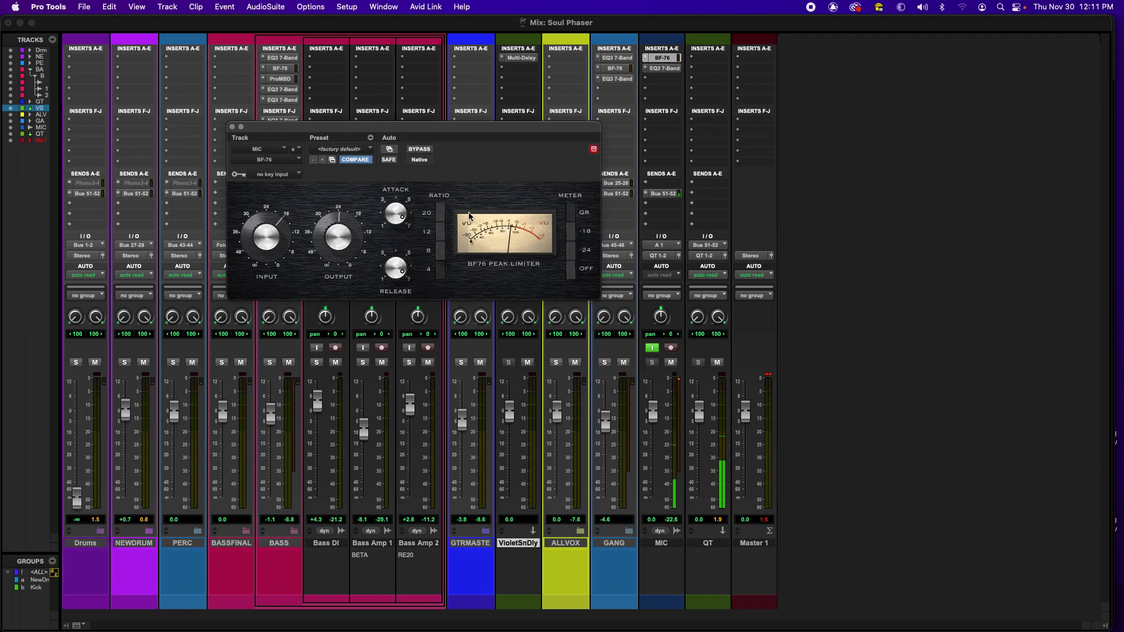
click(673, 69)
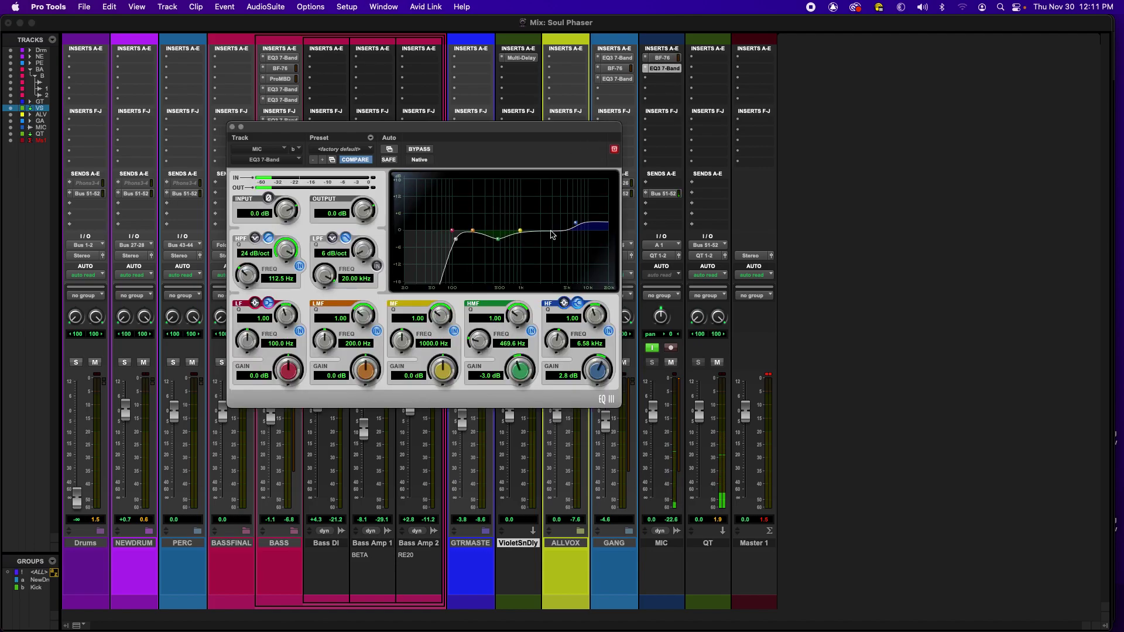
click(232, 127)
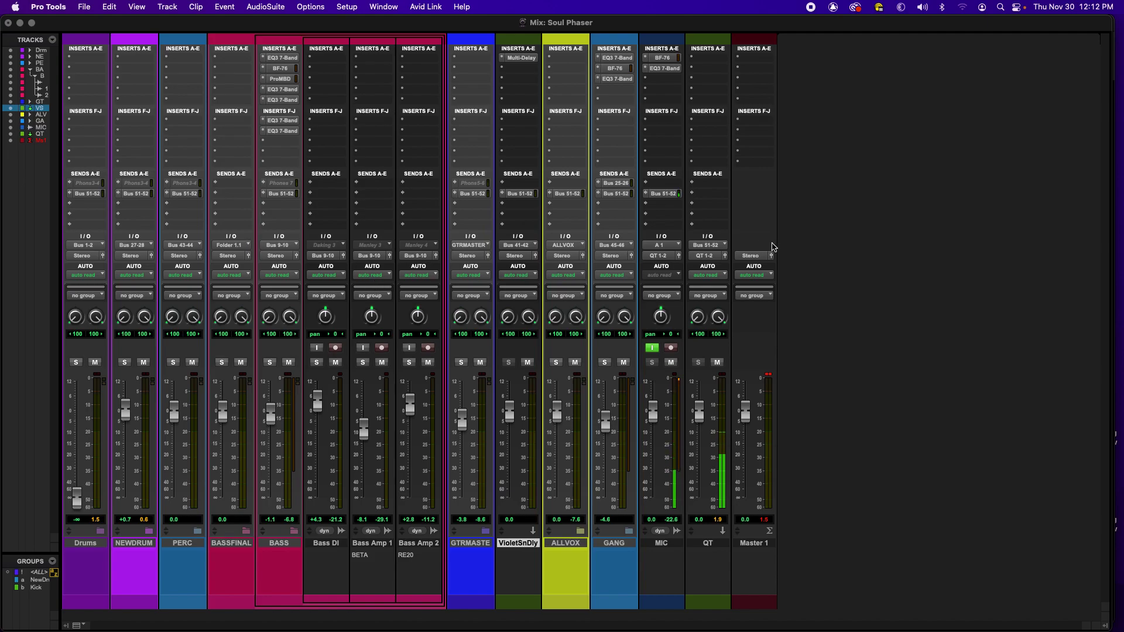
Step: Check the NEWDRUM and VioletSnDly Bus 51-52 sends and confirm MIC outputs to QT 1-2
click(135, 195)
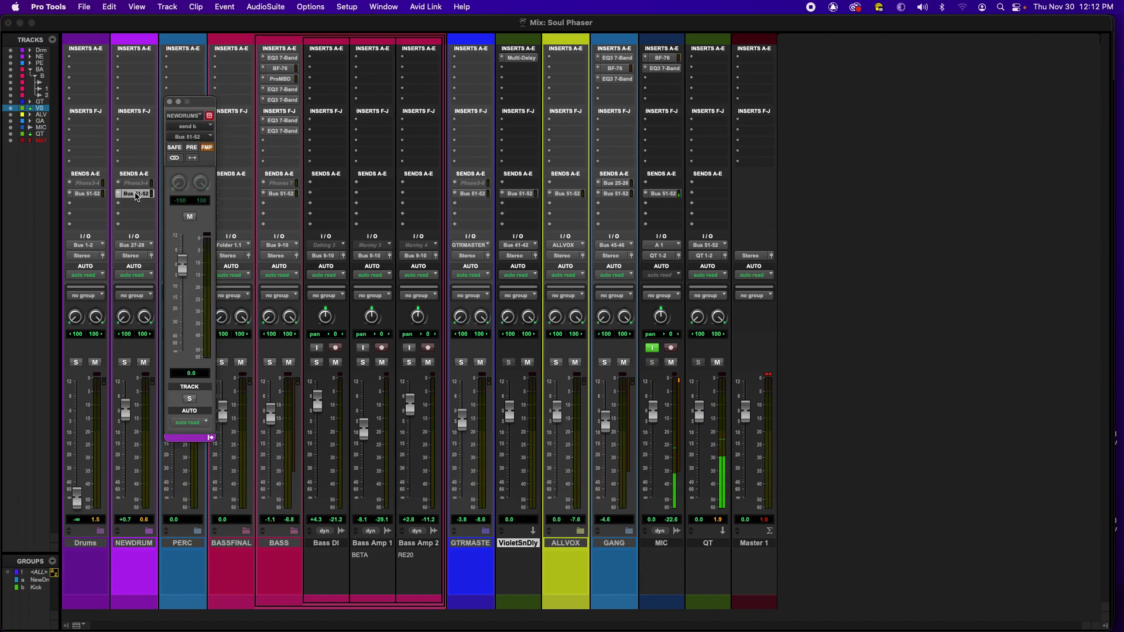
click(169, 104)
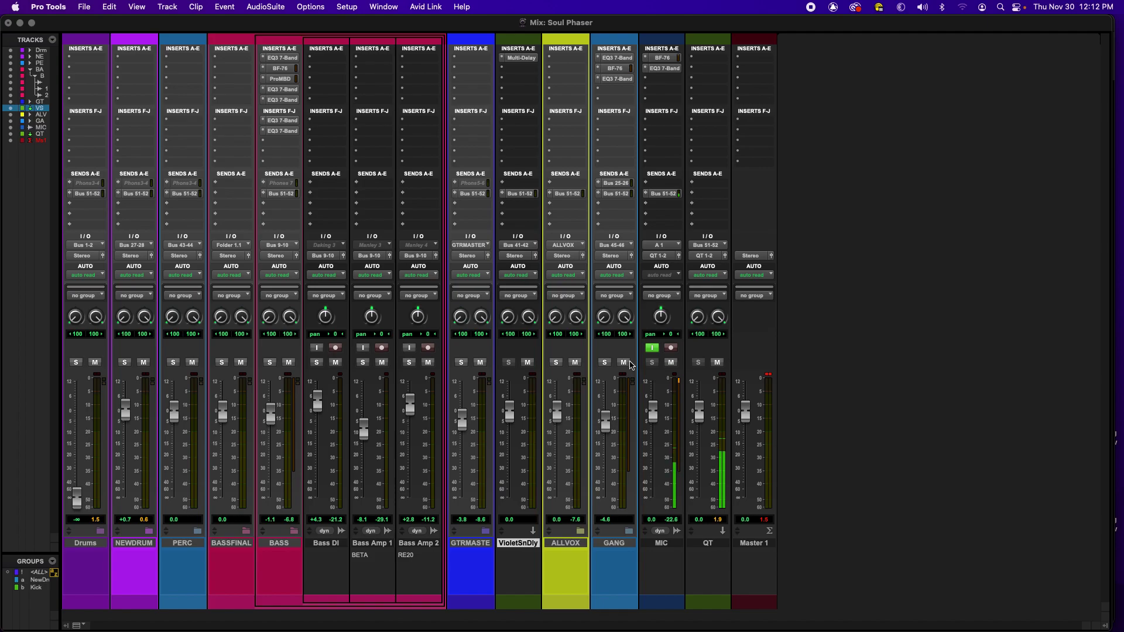
click(521, 194)
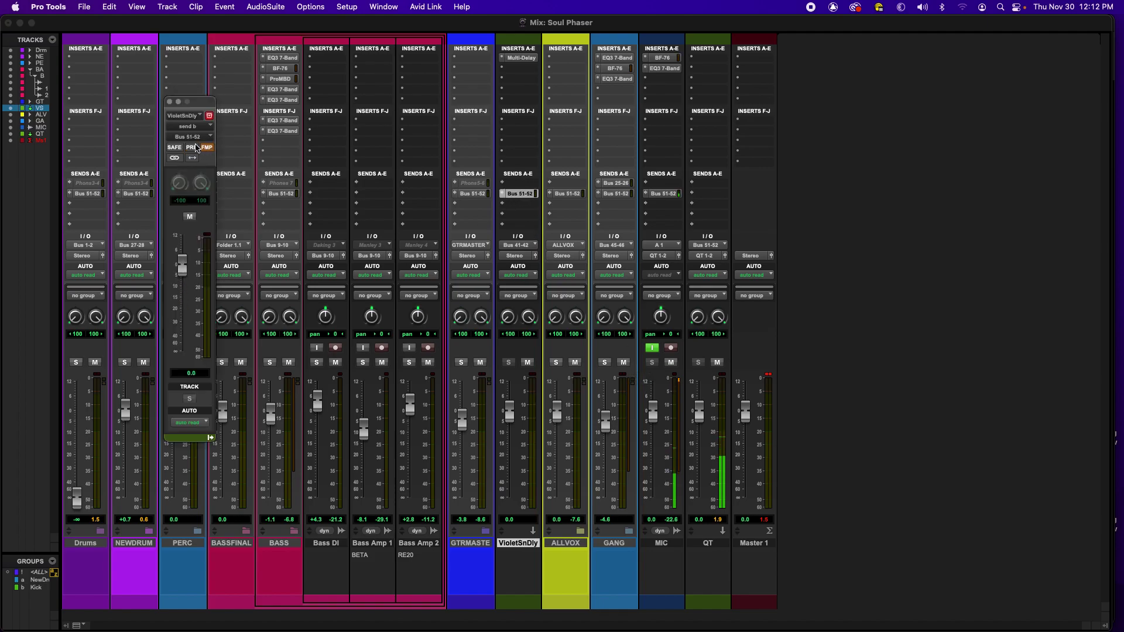
click(170, 102)
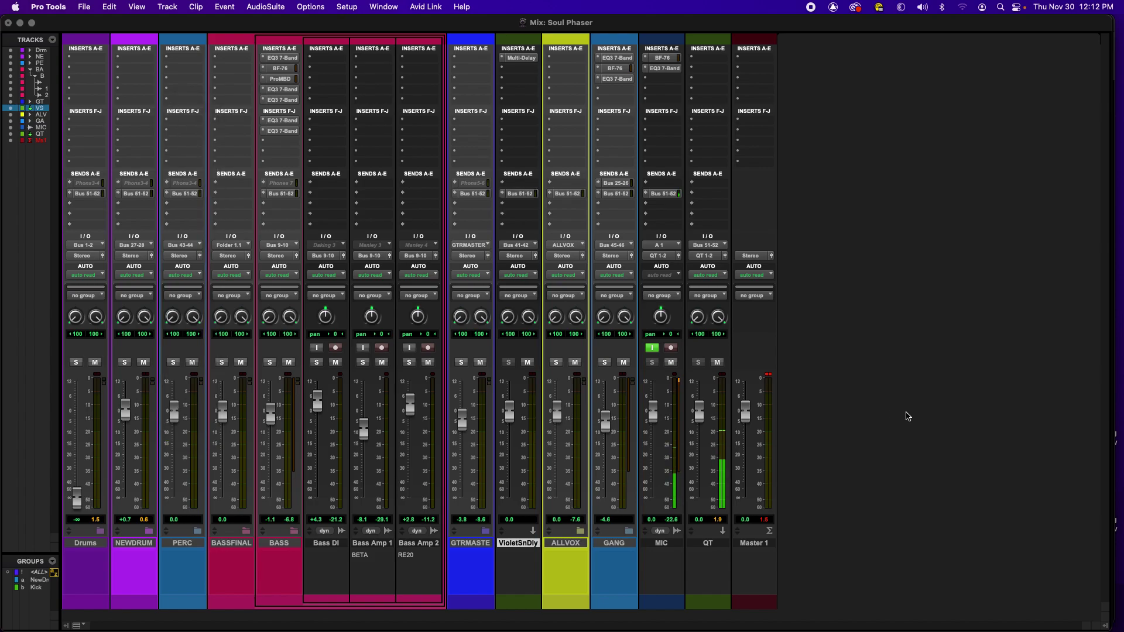
click(663, 258)
click(918, 200)
Step: Recheck in Aux I/O that Audio Bridge 2-B remains enabled as QT, then close I/O Setup
click(346, 6)
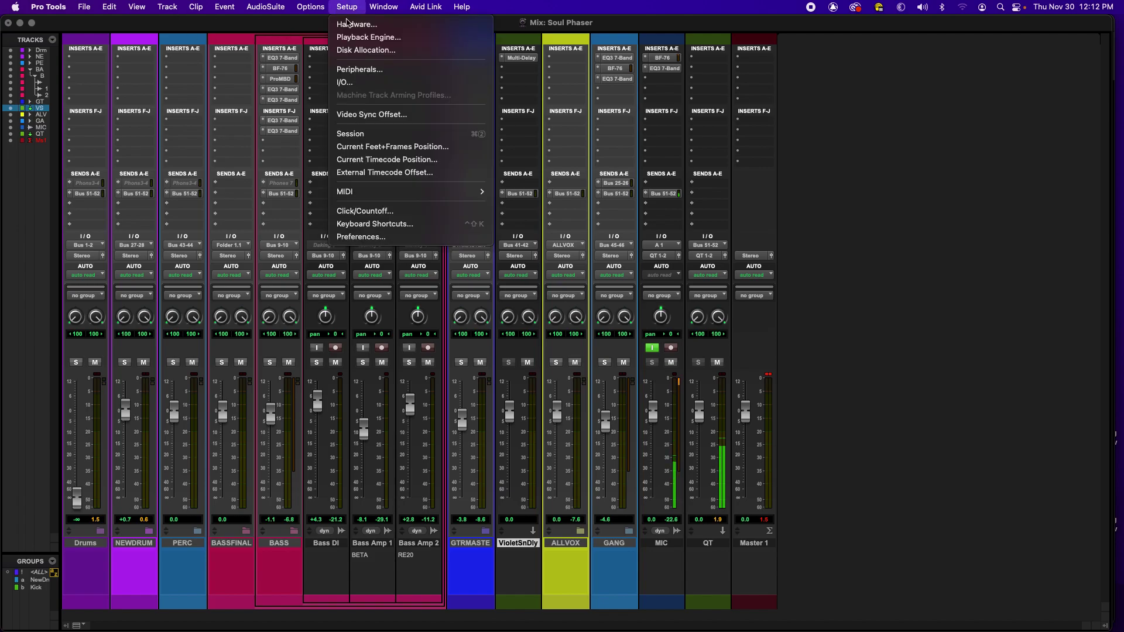
click(374, 82)
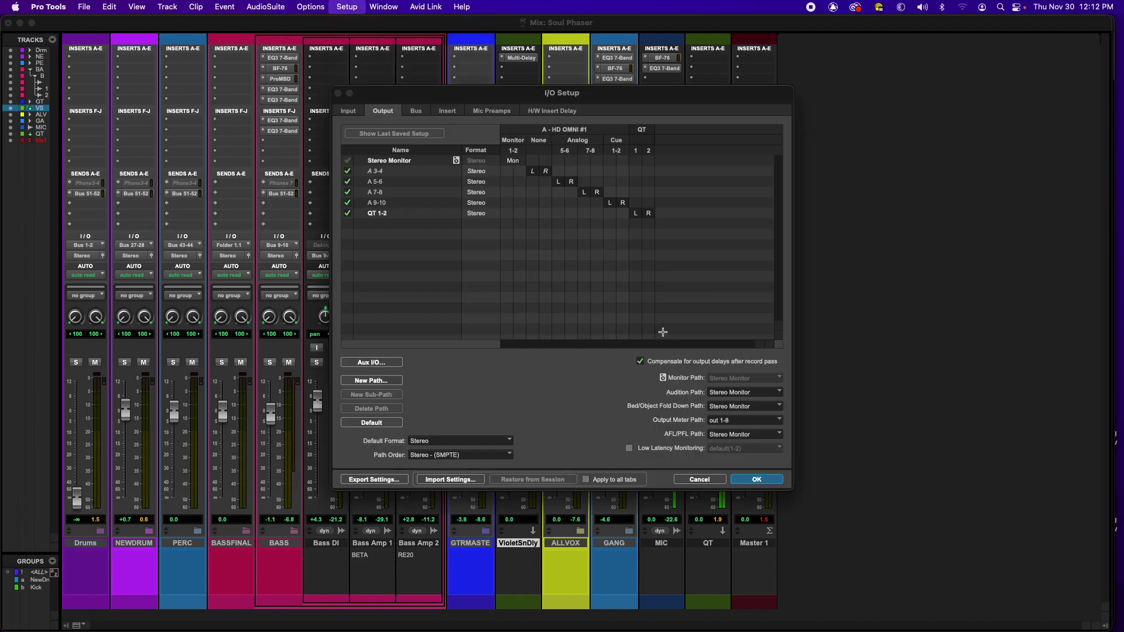
click(387, 365)
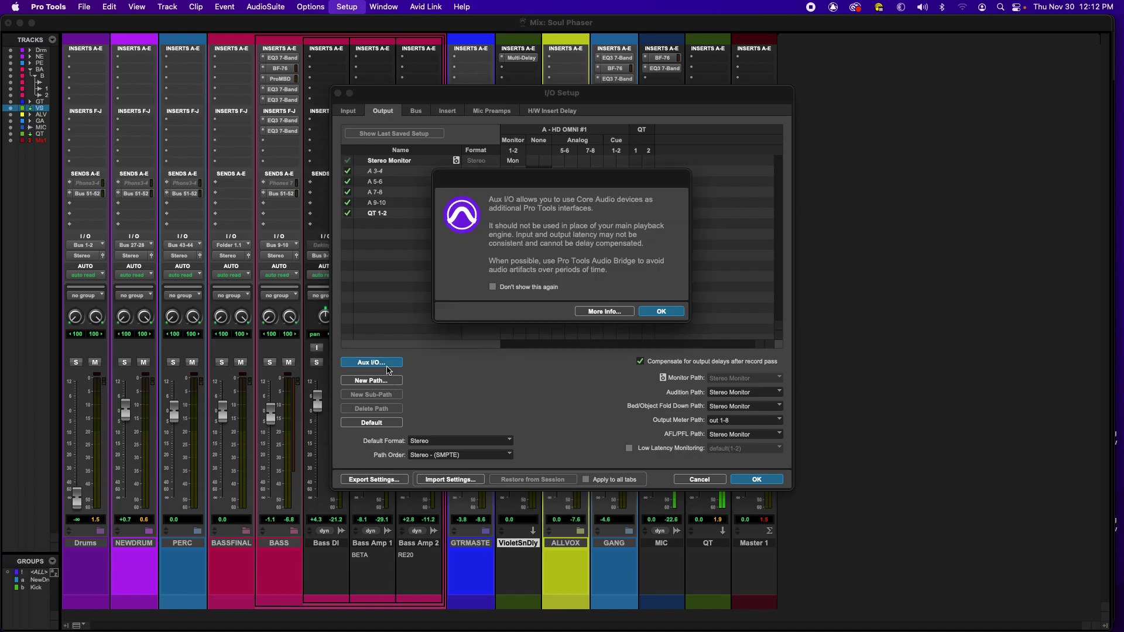
click(657, 313)
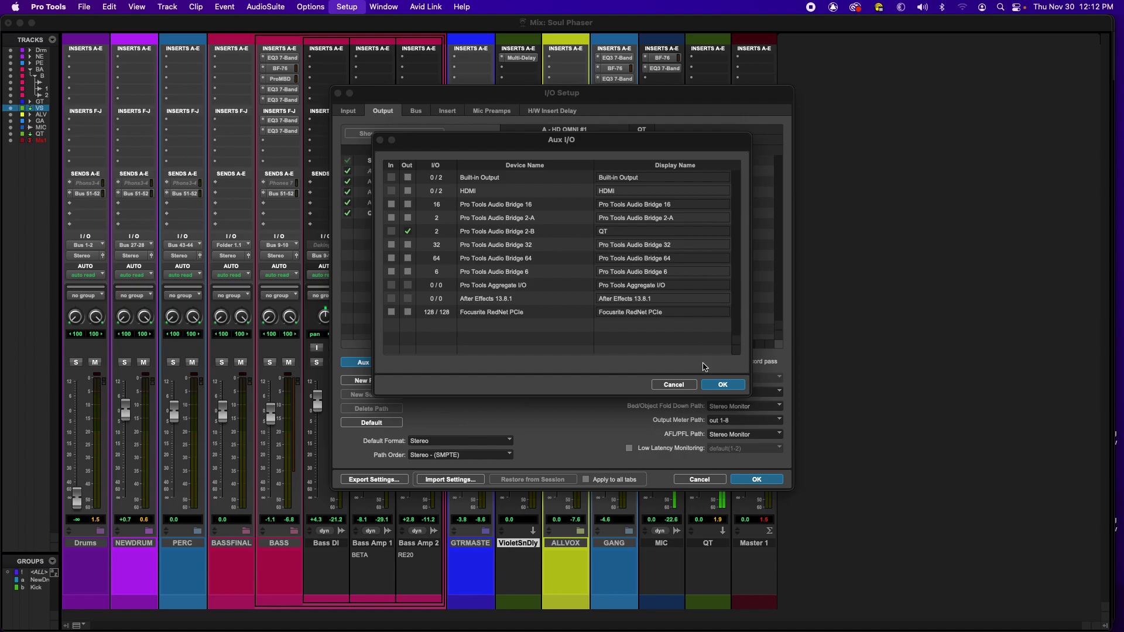
click(722, 385)
click(757, 481)
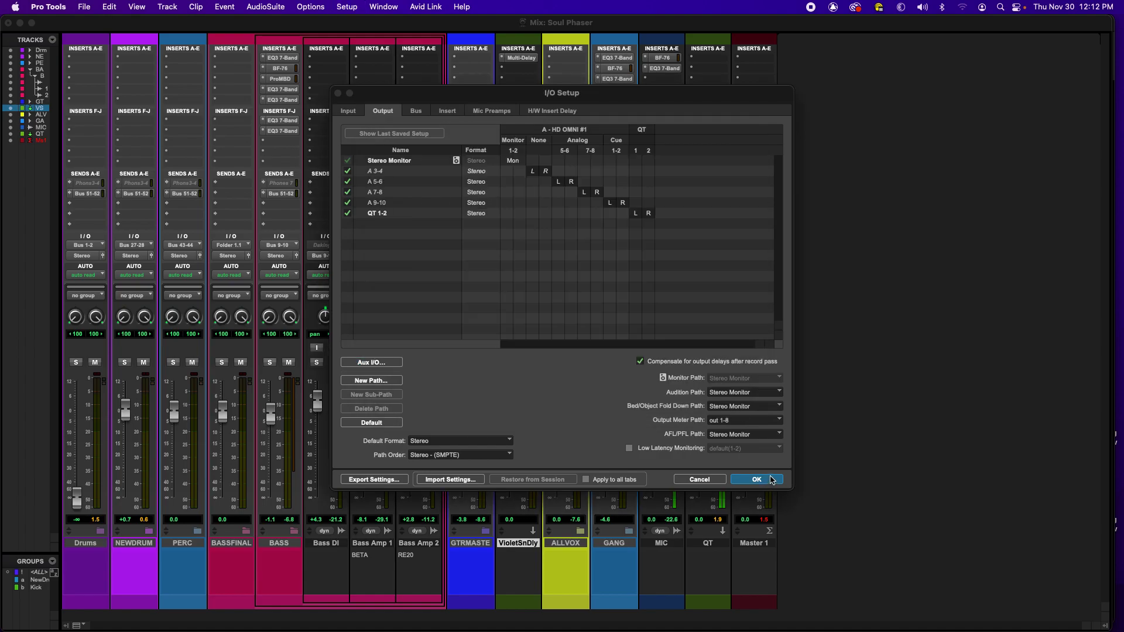